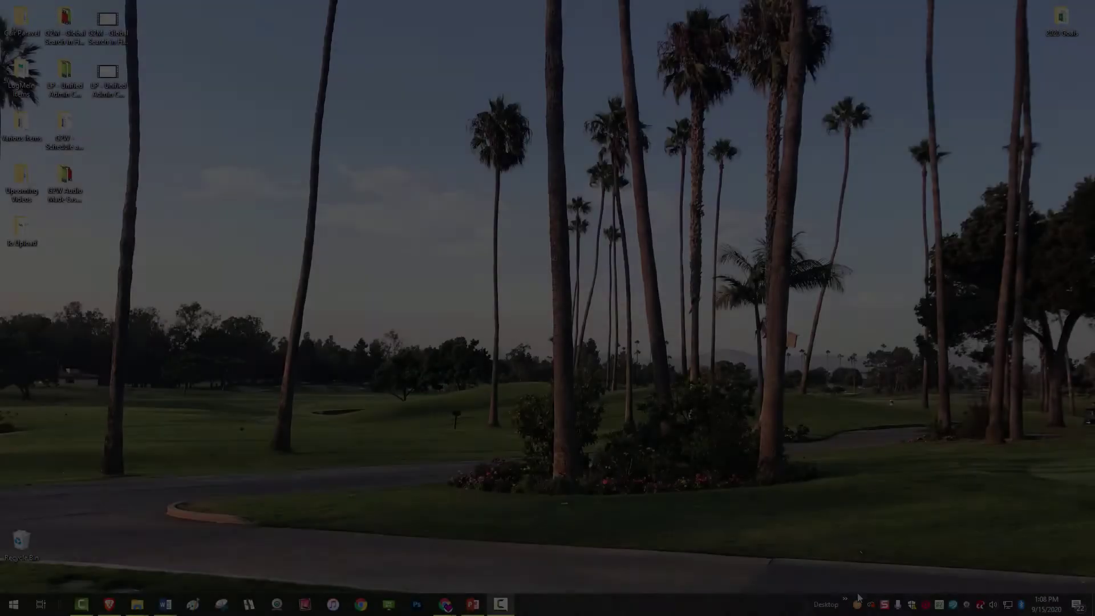
# - Open the GoToWebinar dashboard from the GoTo tray icon's menu
pyautogui.rightClick(859, 603)
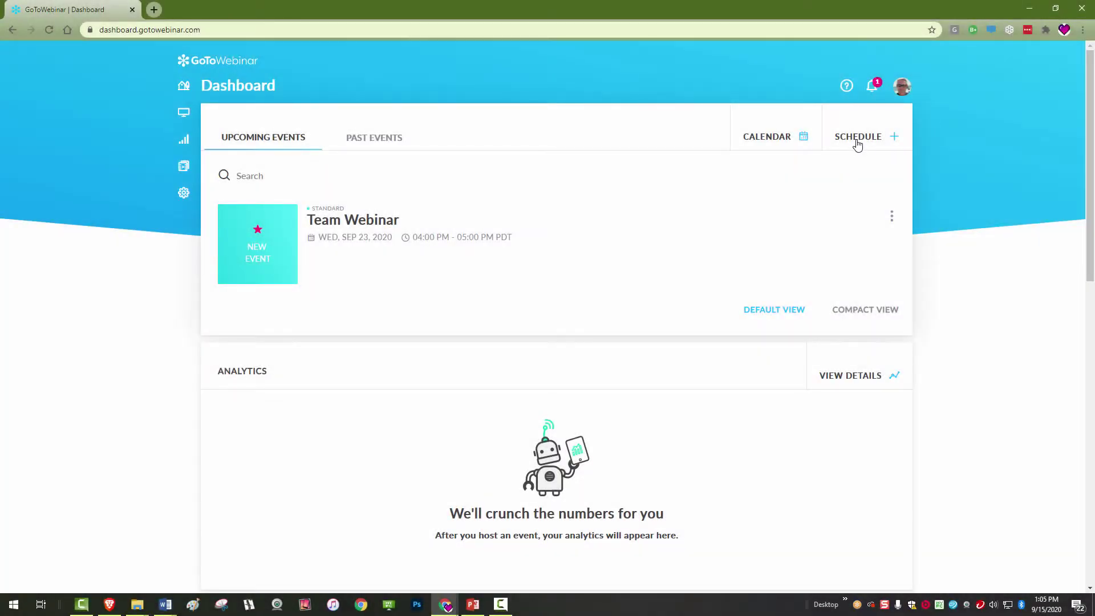
# - Begin scheduling a new Live event in the Standard format and select the Event Title field
pyautogui.click(858, 137)
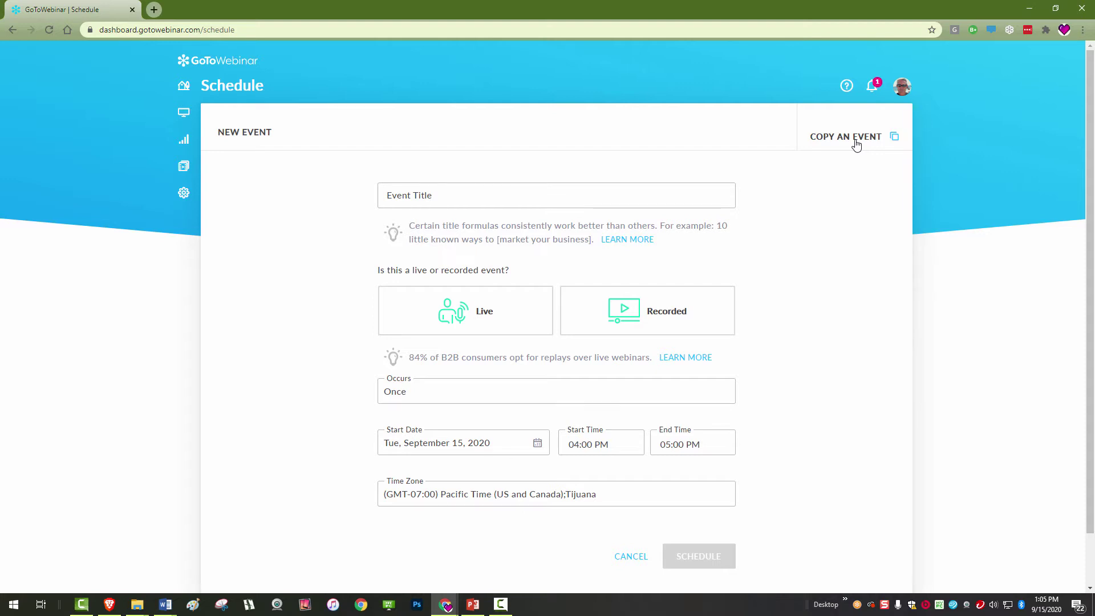
pyautogui.click(489, 323)
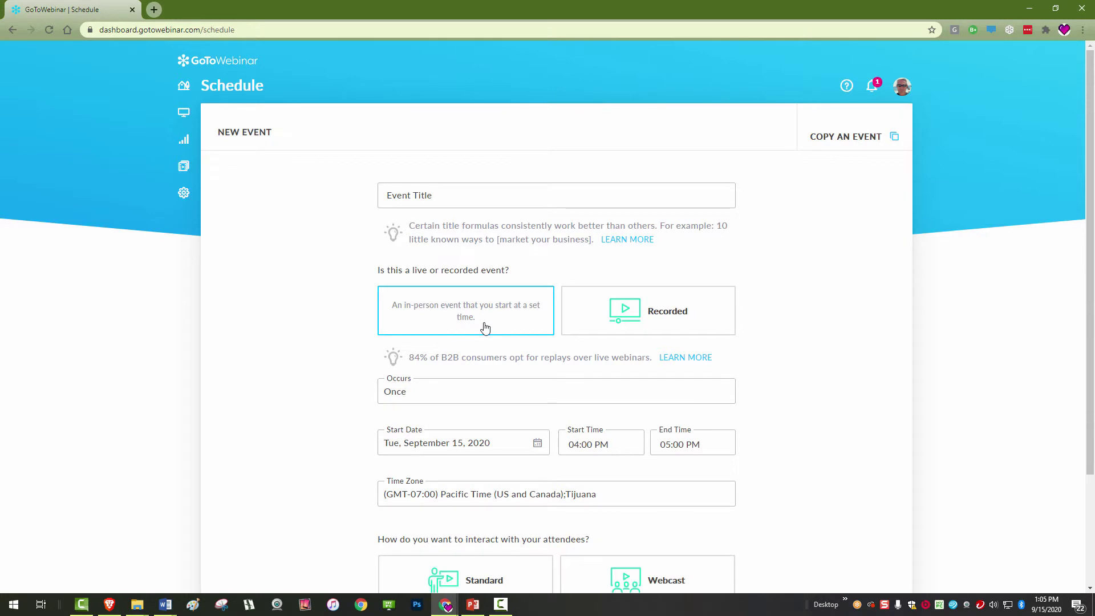
pyautogui.scroll(-2, 484, 330)
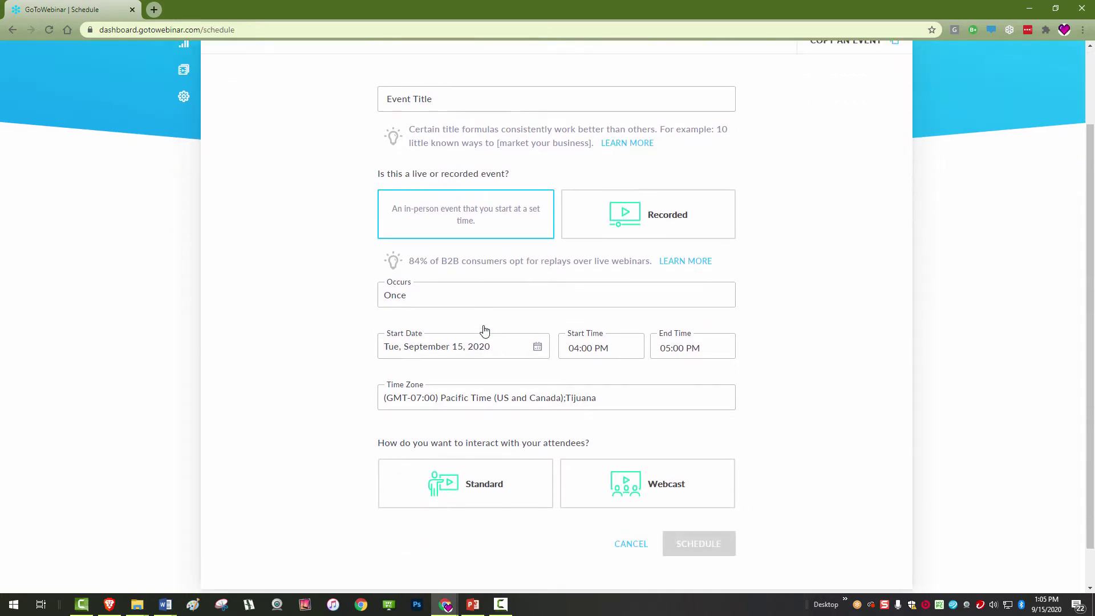
pyautogui.click(490, 469)
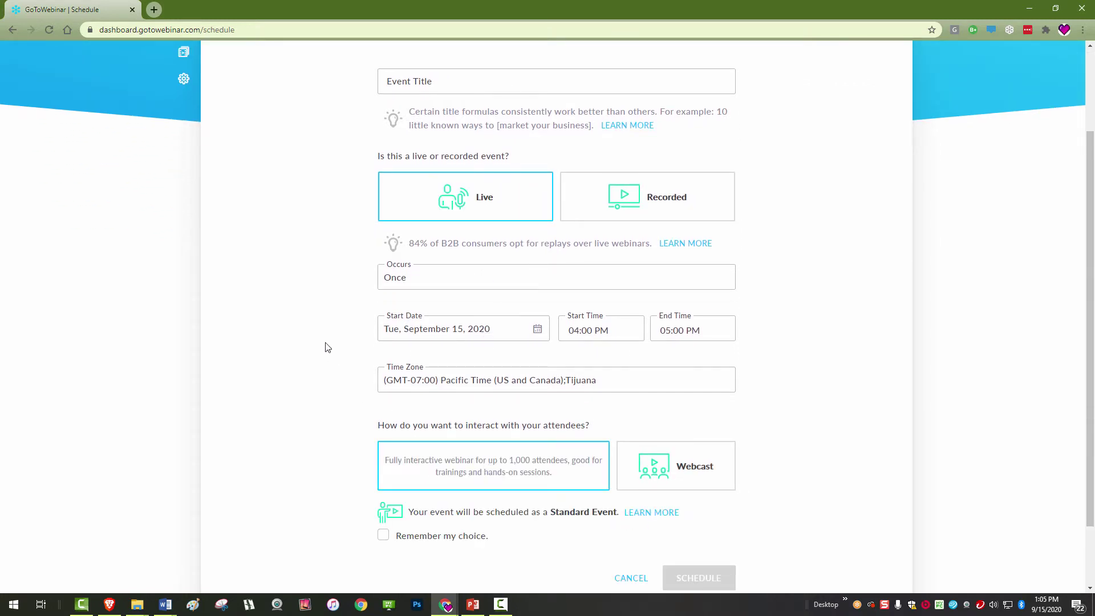
pyautogui.click(444, 81)
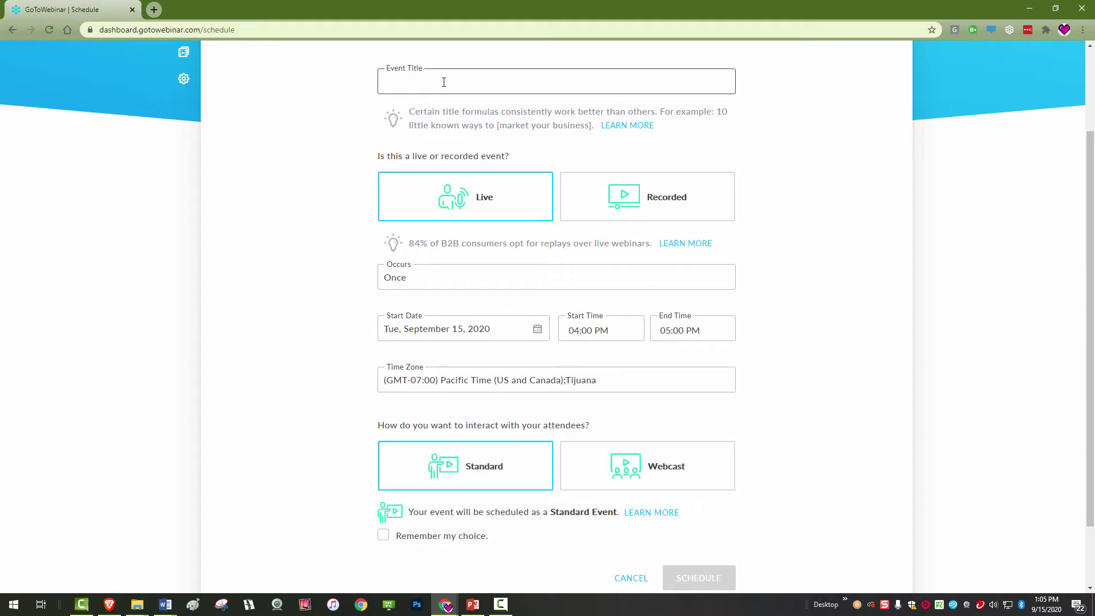
# - Title the event 'All Hands Webinar', occurring once, keeping Pacific Time as the time zone
pyautogui.write('All Hands Webinar')
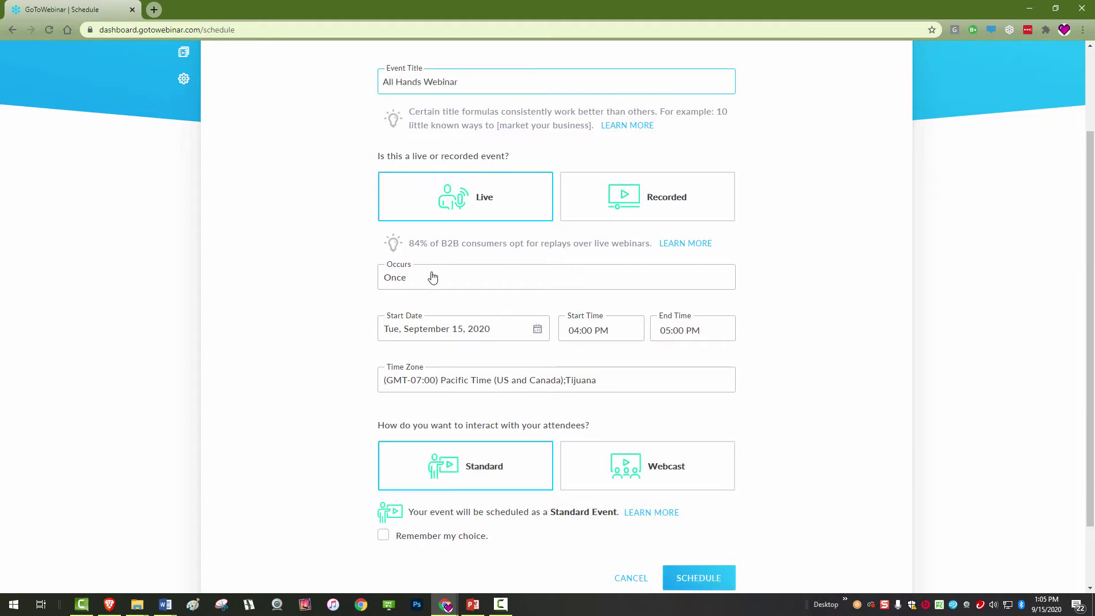
pyautogui.click(433, 280)
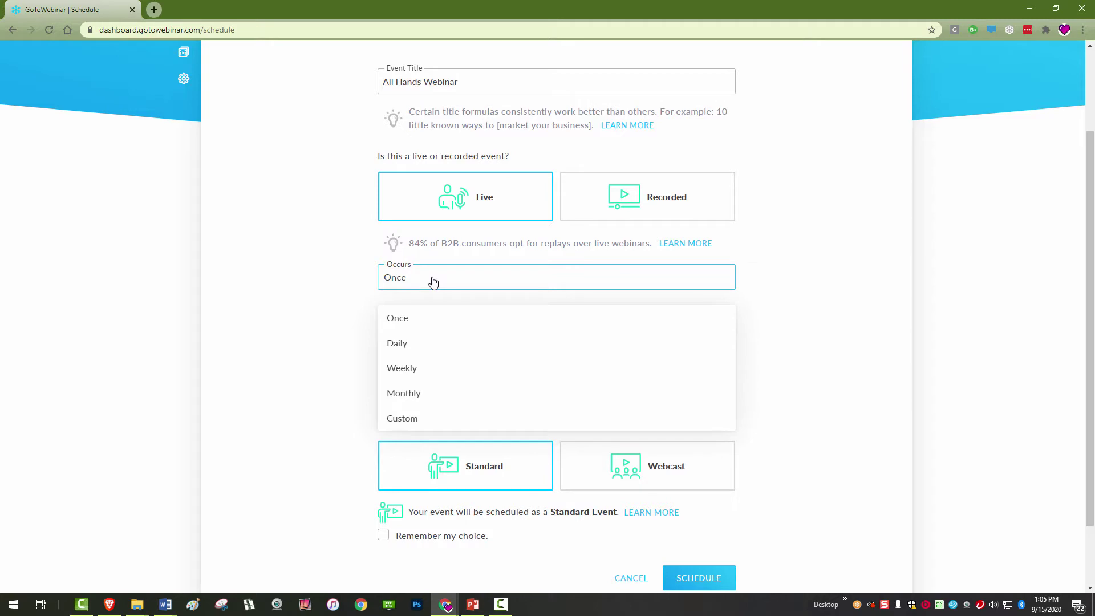
pyautogui.click(433, 281)
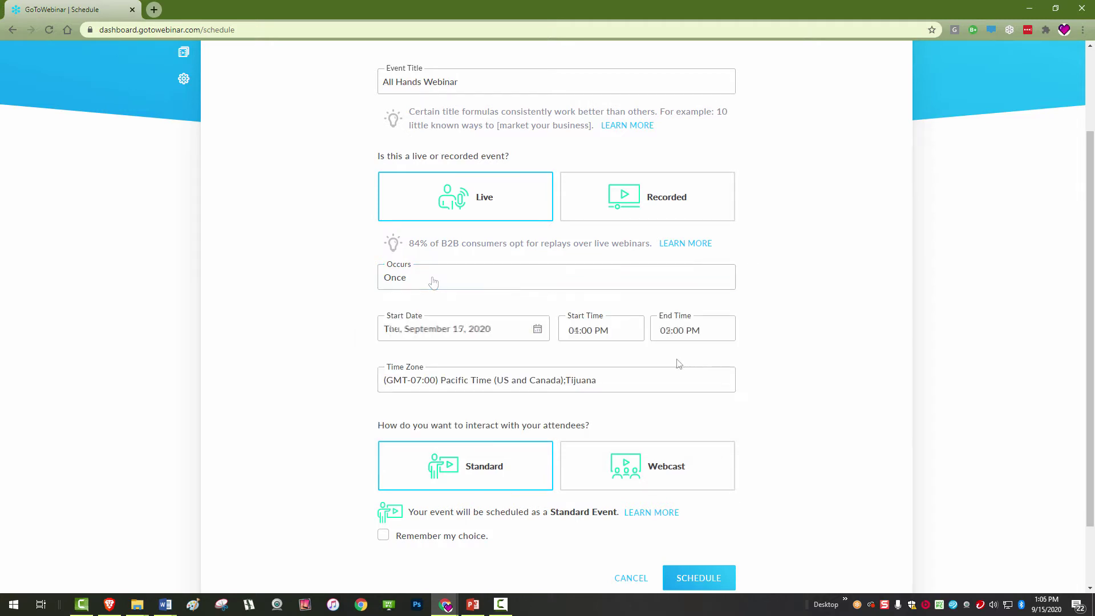
pyautogui.click(567, 382)
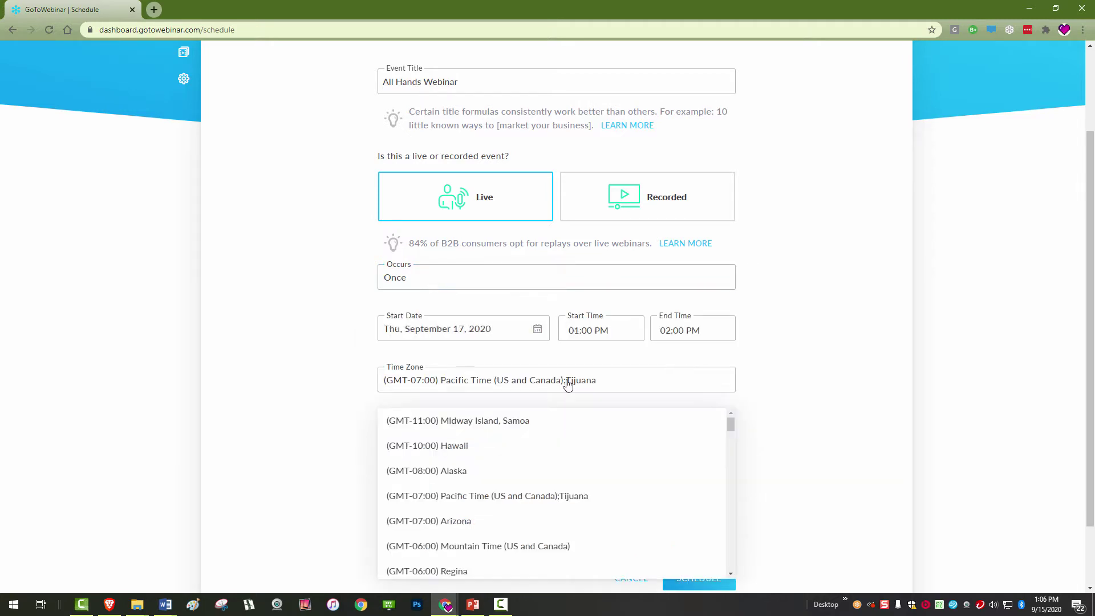
pyautogui.click(528, 498)
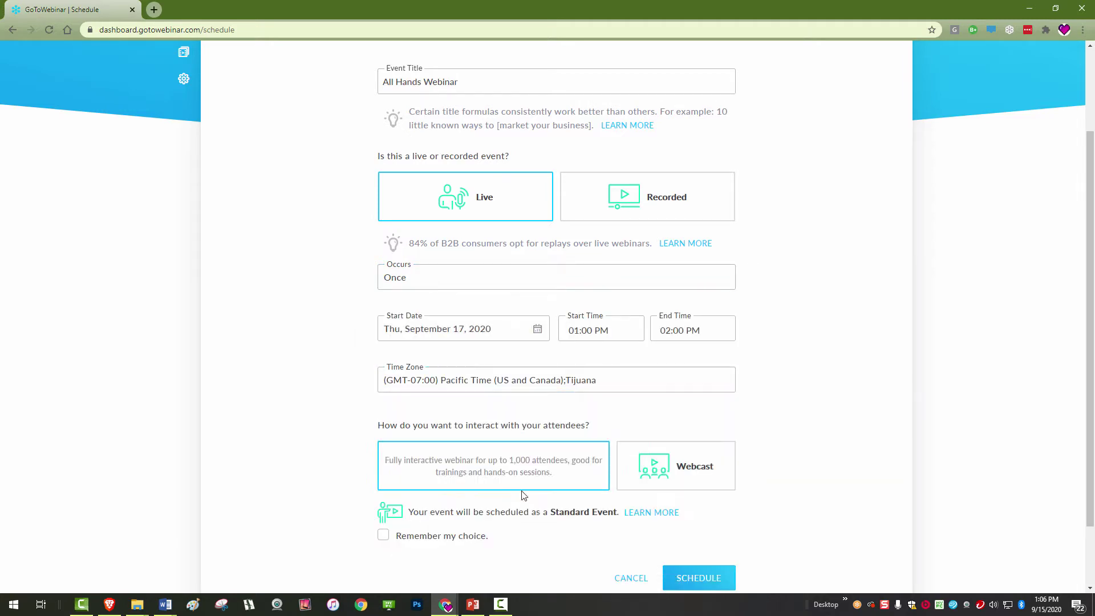
# - Schedule the All Hands Webinar and expand the SETTINGS section on Event Details
pyautogui.click(706, 584)
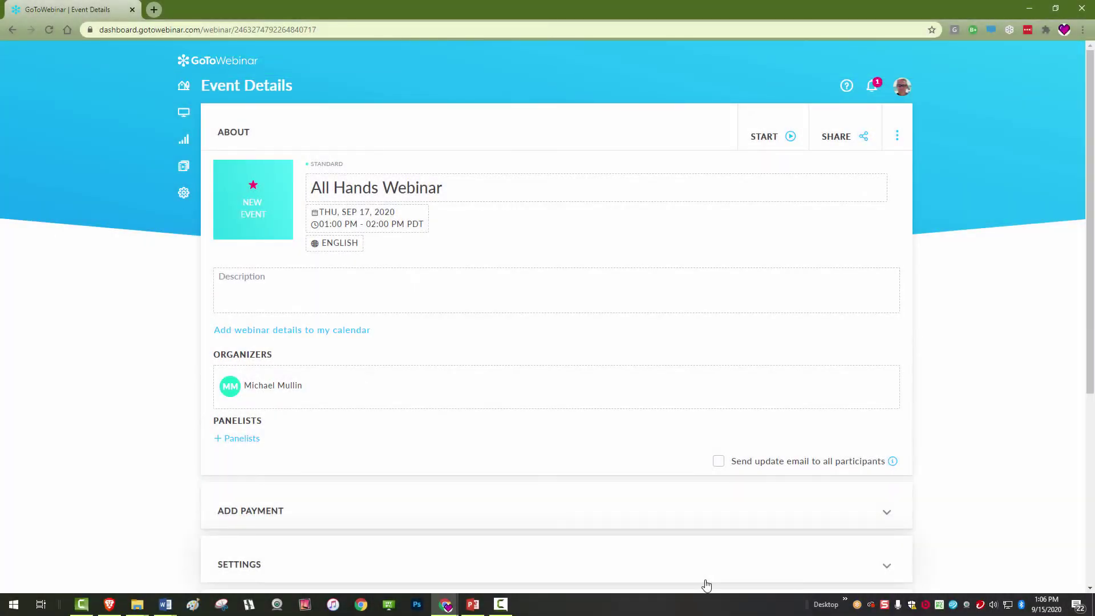
pyautogui.scroll(-5, 706, 585)
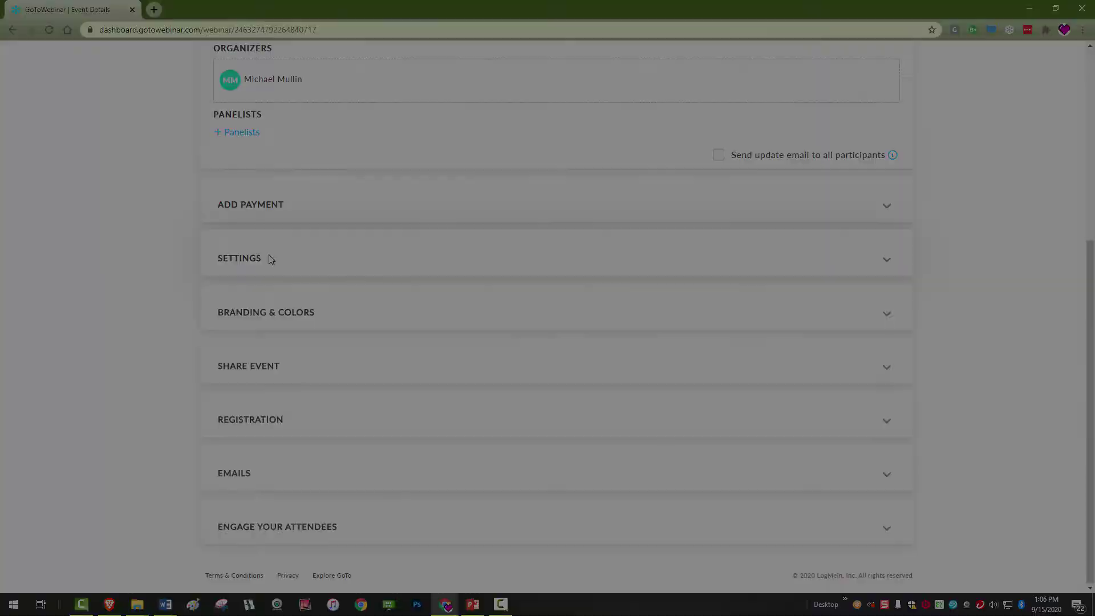
pyautogui.click(271, 260)
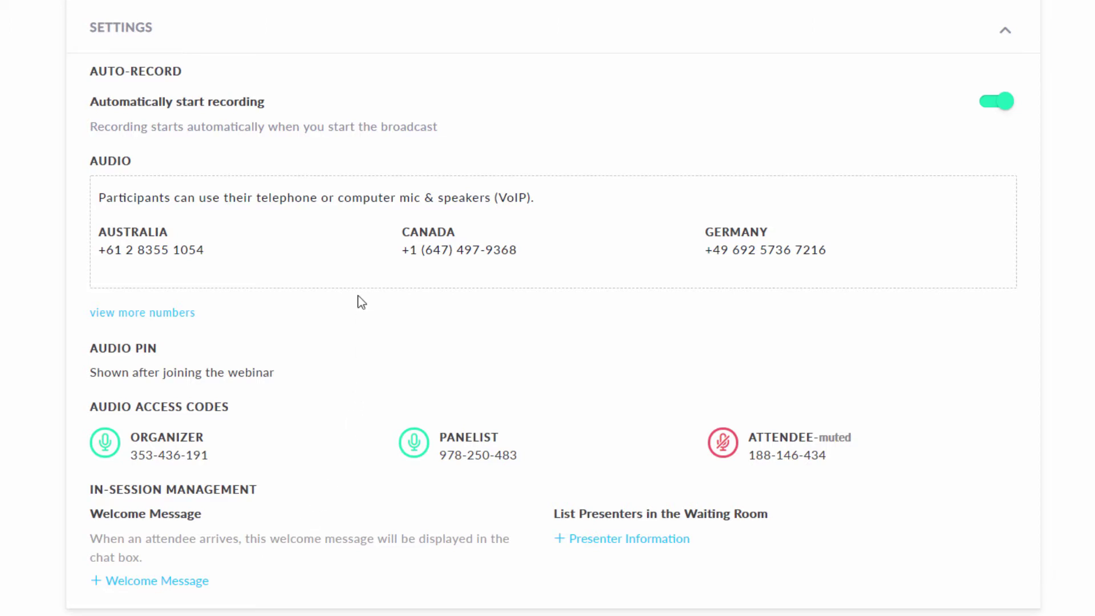
# - In the Audio dialog, settle on Built-in computer audio and long distance after previewing Custom
pyautogui.click(331, 256)
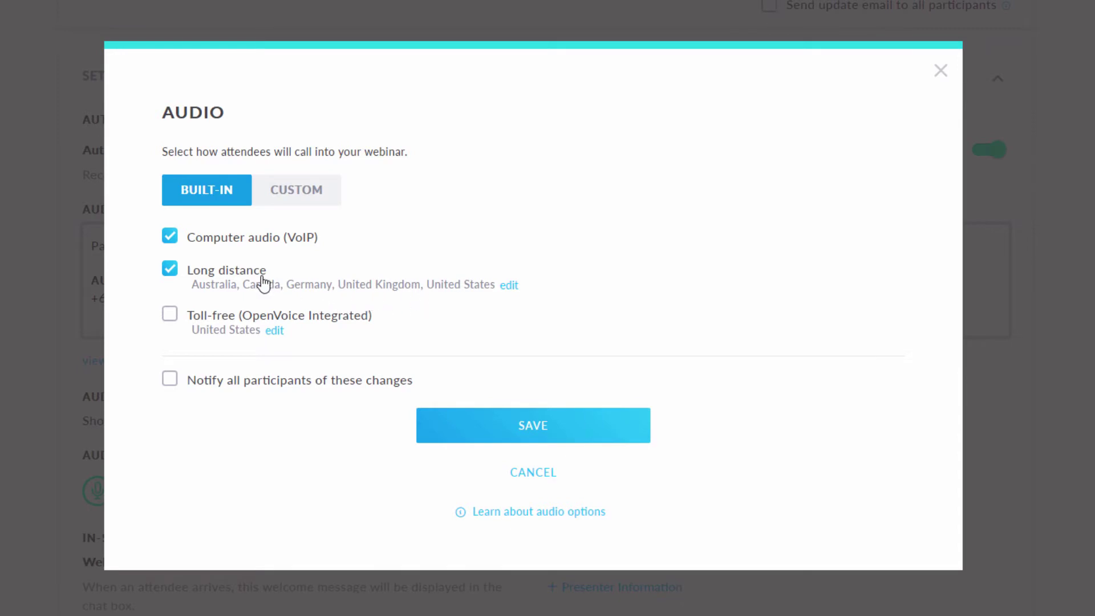
pyautogui.click(169, 274)
pyautogui.click(169, 269)
pyautogui.click(170, 236)
pyautogui.click(171, 244)
pyautogui.click(165, 317)
pyautogui.click(296, 200)
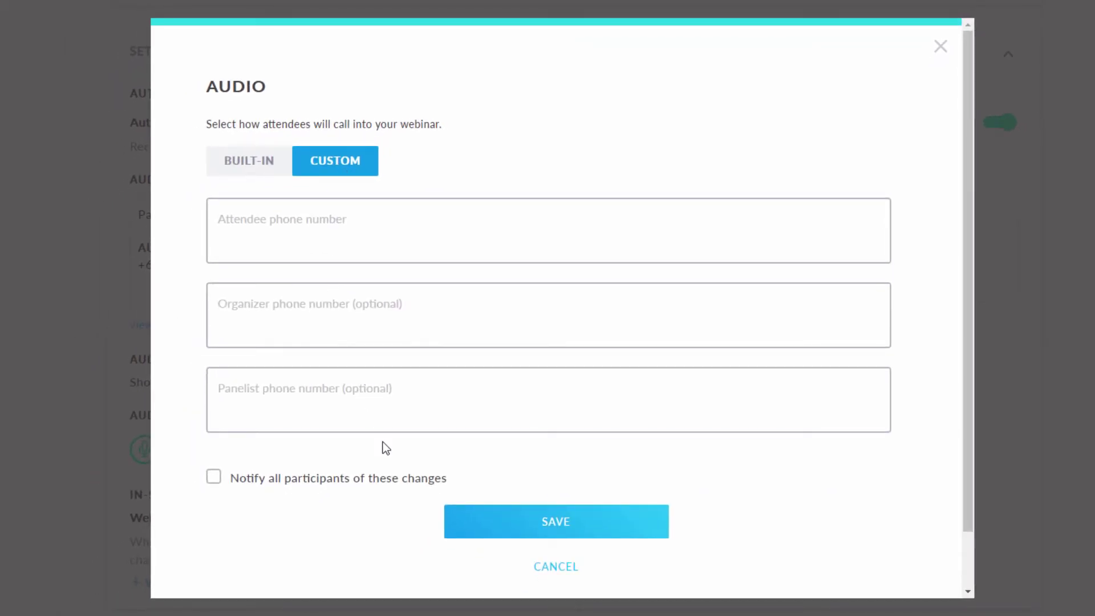
pyautogui.click(260, 166)
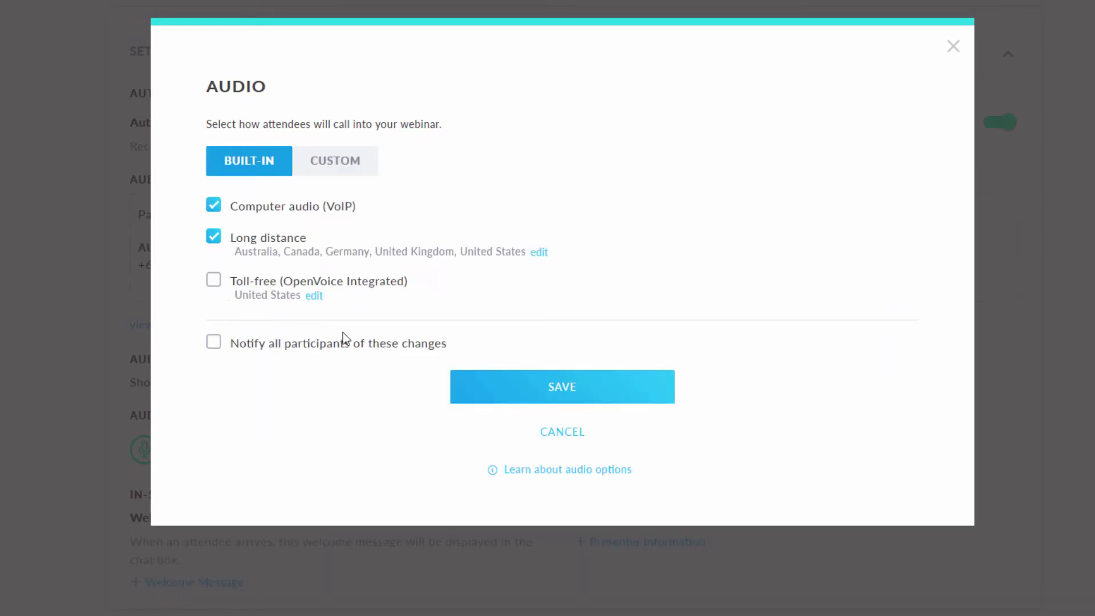
# - Remove Germany, Australia and United Kingdom, keeping Canada and United States, then save the audio settings
pyautogui.click(538, 253)
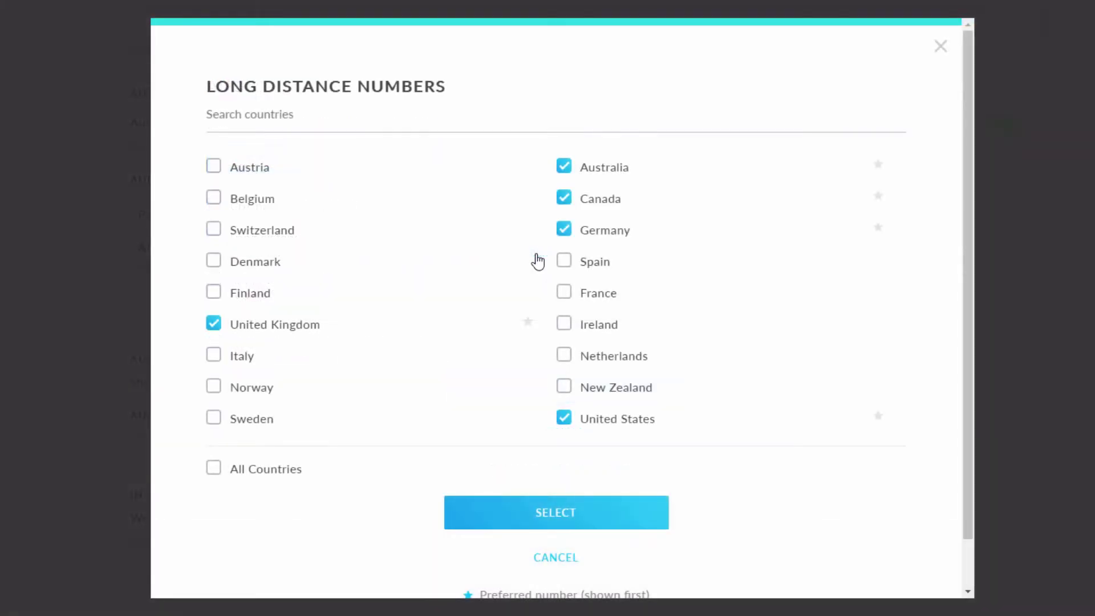
pyautogui.click(564, 230)
pyautogui.click(564, 167)
pyautogui.click(214, 325)
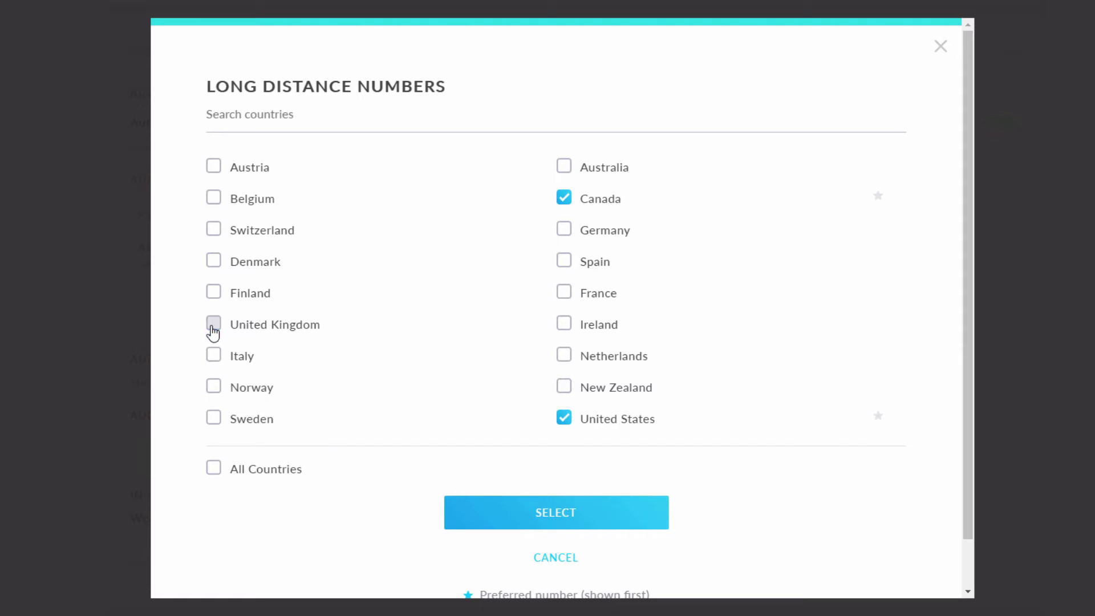
pyautogui.click(496, 520)
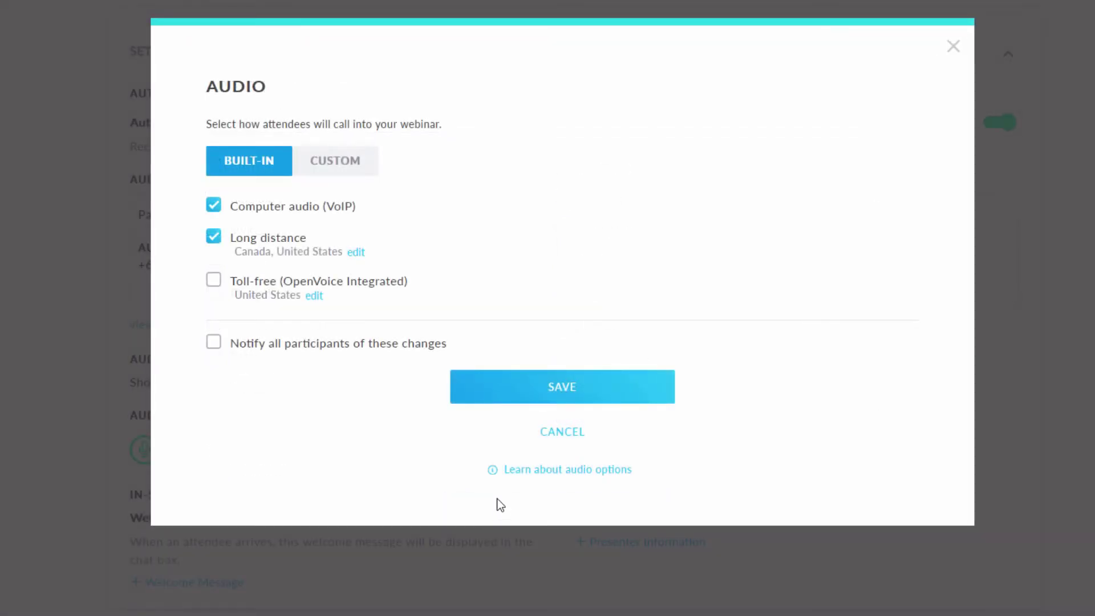
pyautogui.click(535, 401)
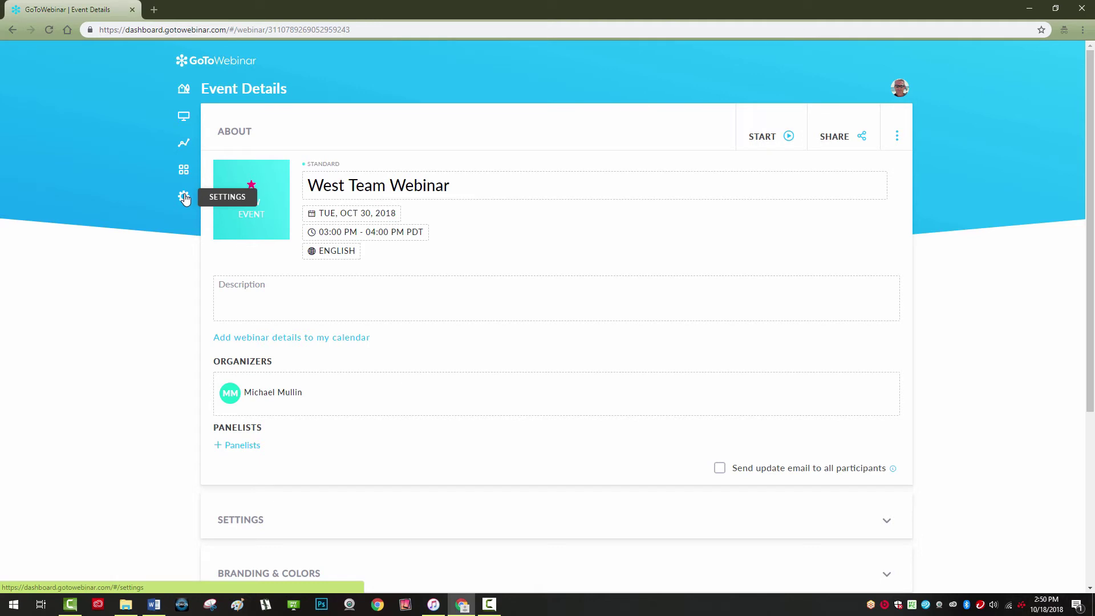
# - In account Settings, drop Germany, Canada and Australia from default long-distance countries and save
pyautogui.click(184, 198)
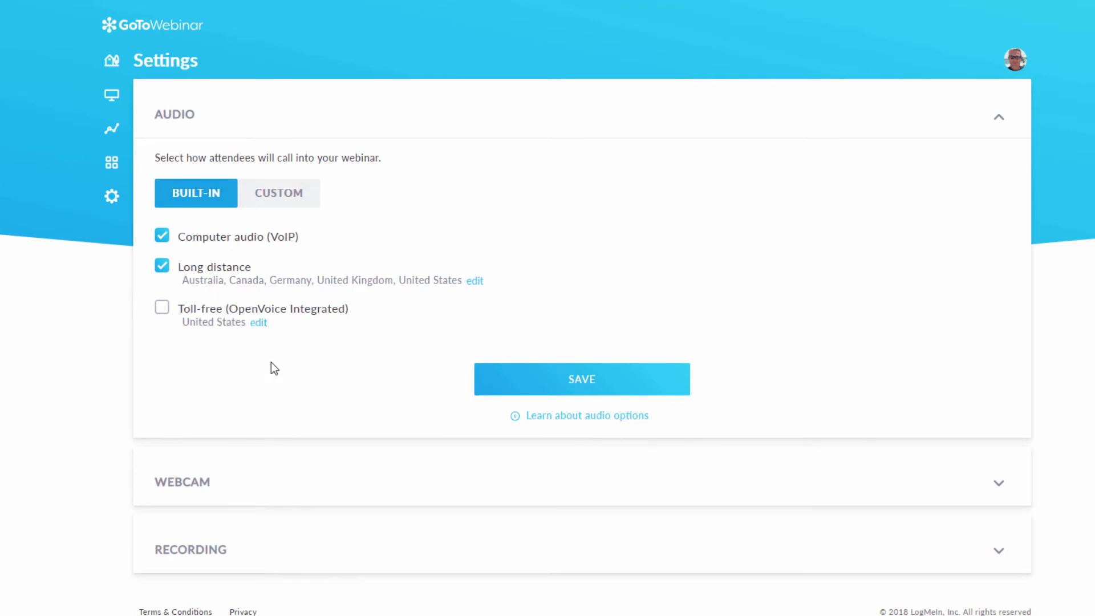
pyautogui.click(476, 280)
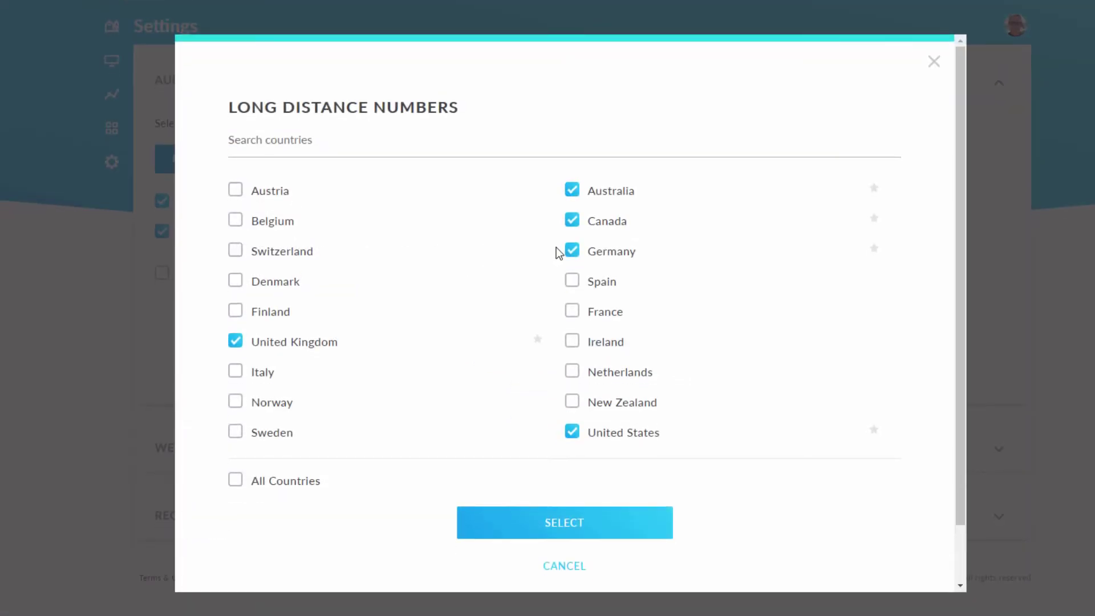
pyautogui.click(575, 254)
pyautogui.click(574, 224)
pyautogui.click(573, 193)
pyautogui.click(529, 532)
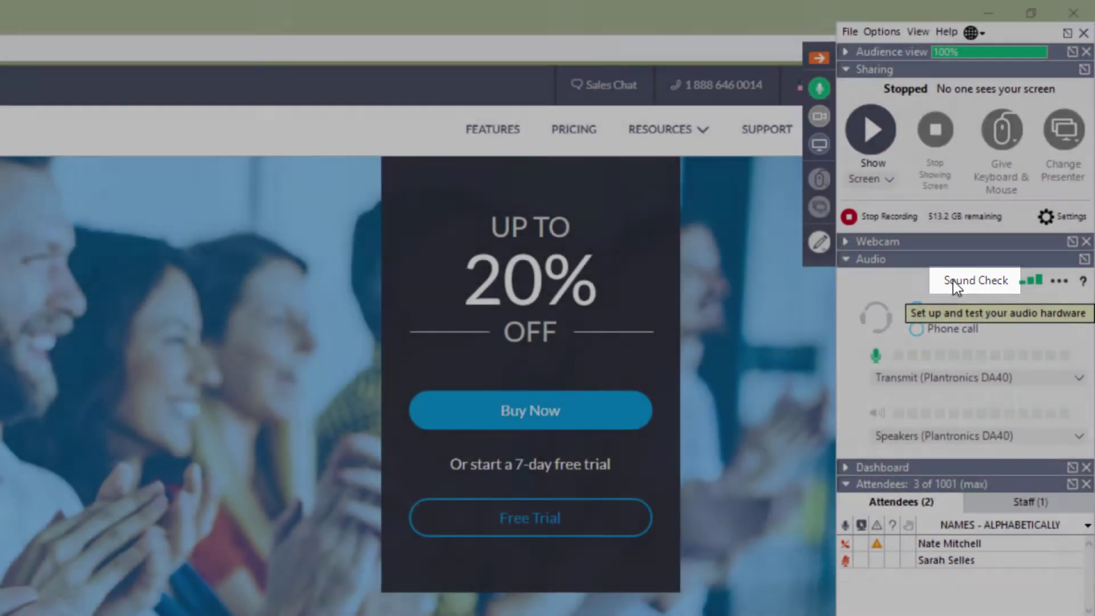
# - Use the IDT High Definition Audio headphones as speakers, then mute the first and second attendees
pyautogui.click(953, 281)
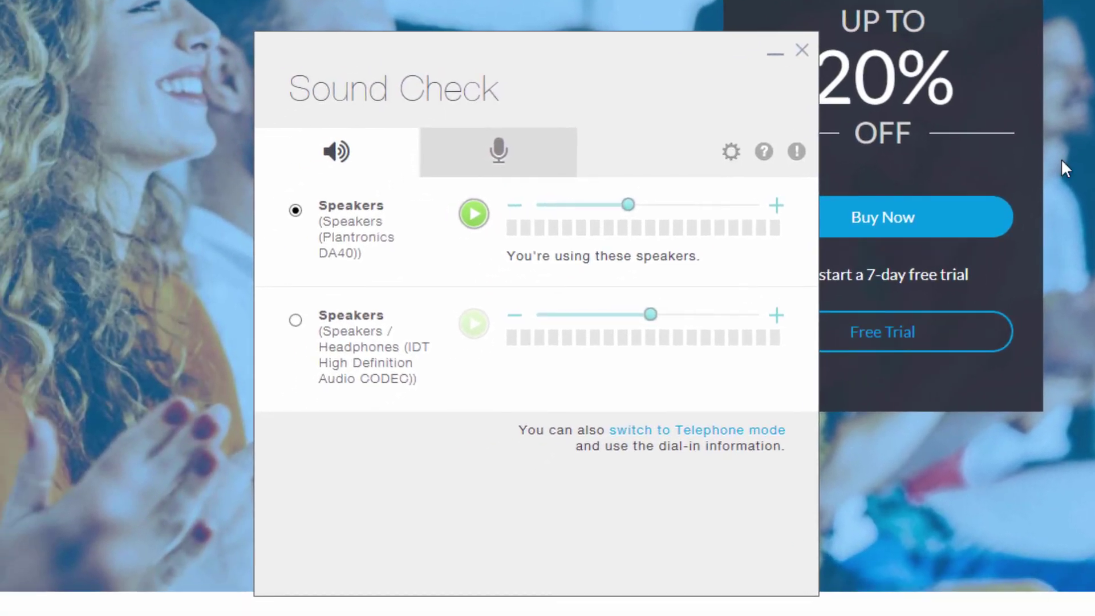
pyautogui.click(295, 320)
pyautogui.click(802, 51)
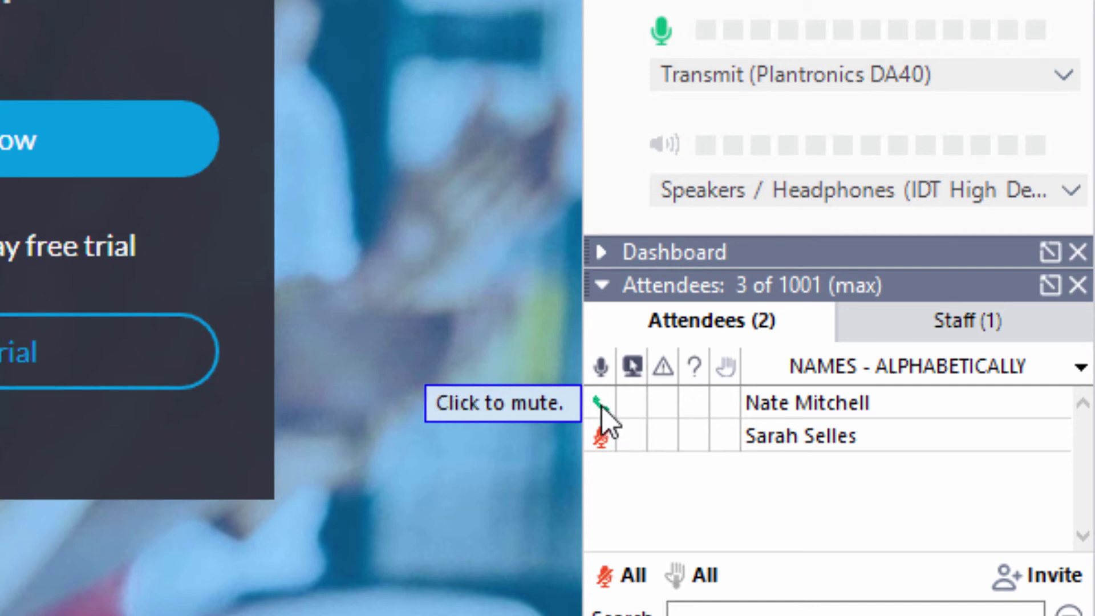
pyautogui.click(601, 404)
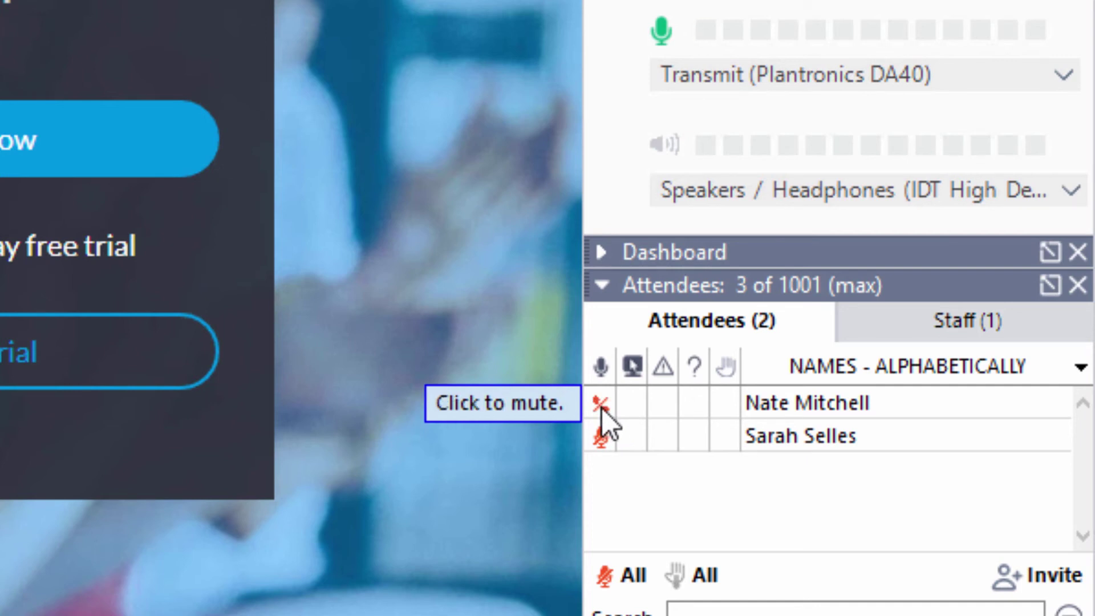
pyautogui.click(602, 437)
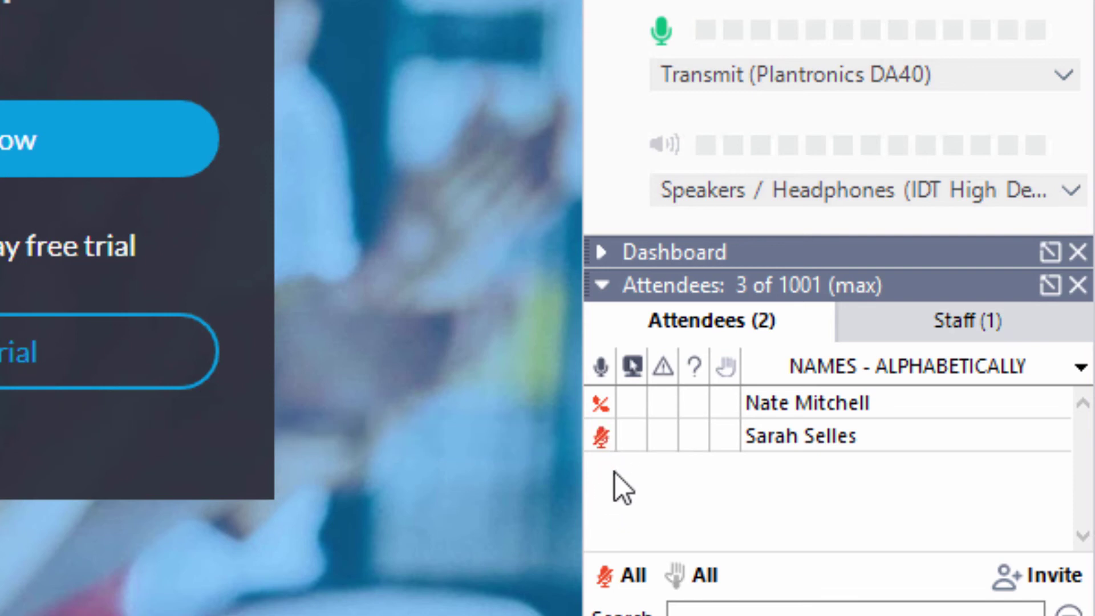